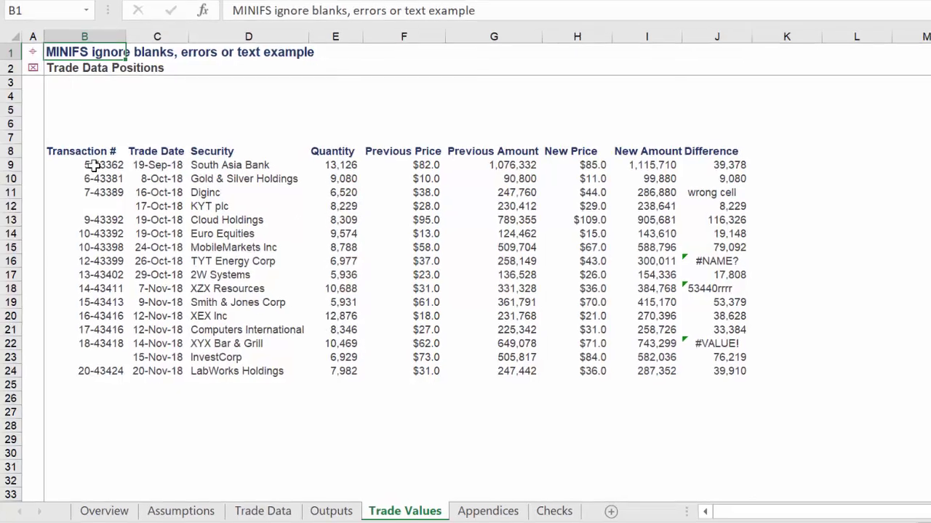
Examine the transaction numbers on the Trade Values sheet, and the transaction numbers and new amounts on the Trade Data sheet.
click(93, 166)
click(102, 192)
click(102, 261)
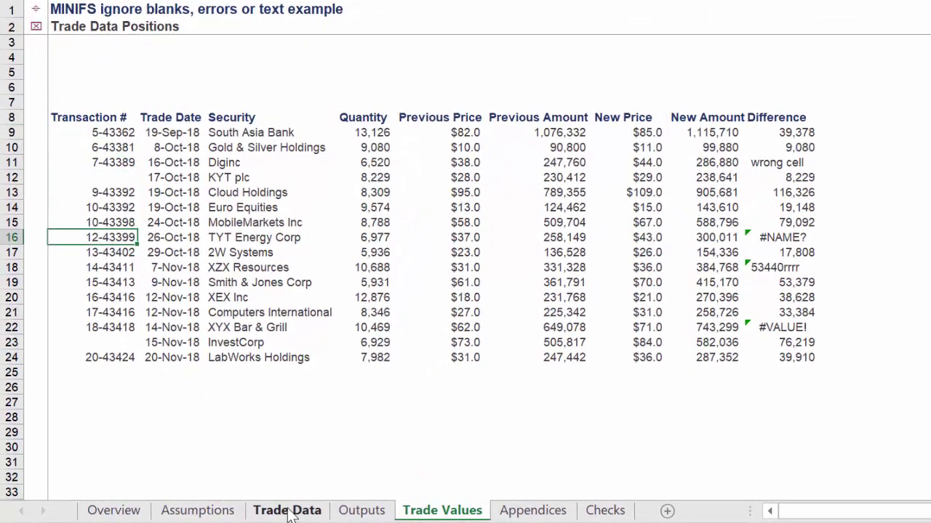
click(291, 513)
click(124, 118)
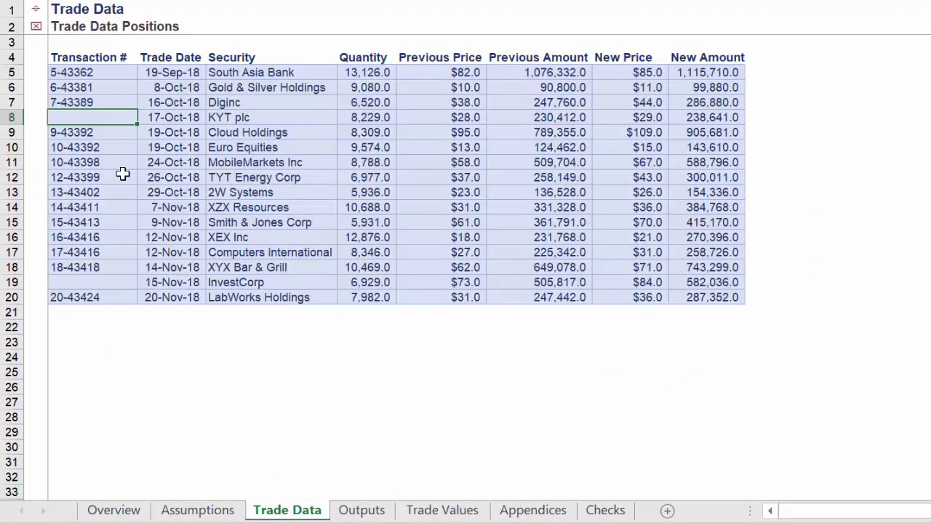
click(133, 282)
click(714, 86)
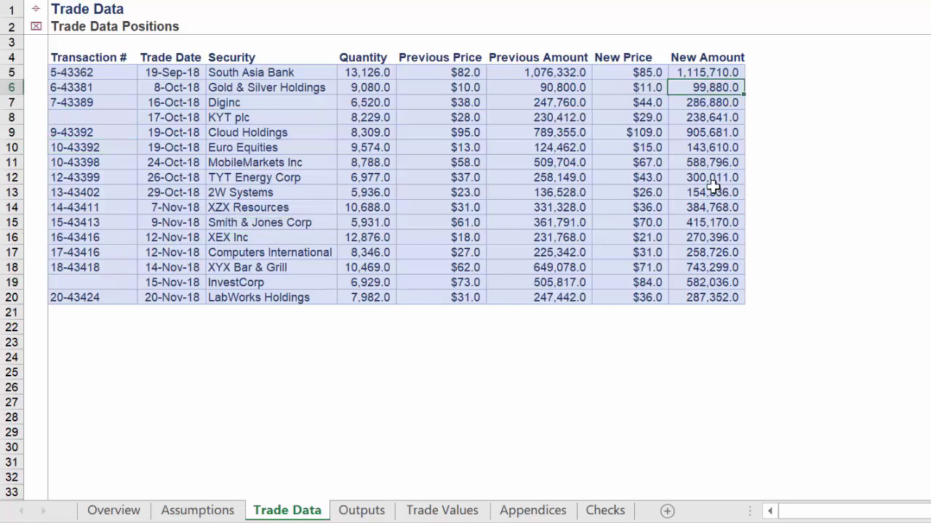
drag(713, 187, 712, 256)
Examine the text, error and numeric entries in the Difference column of the Trade Values sheet.
click(474, 510)
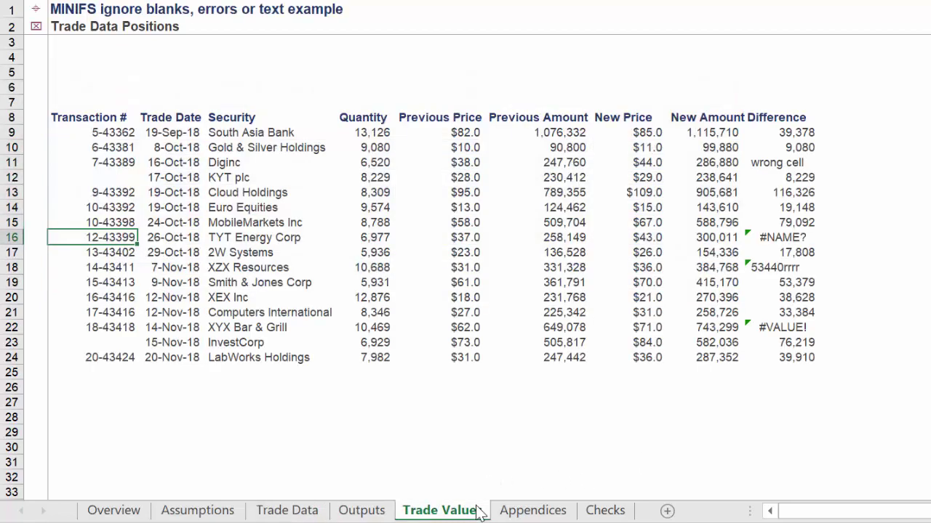
click(753, 162)
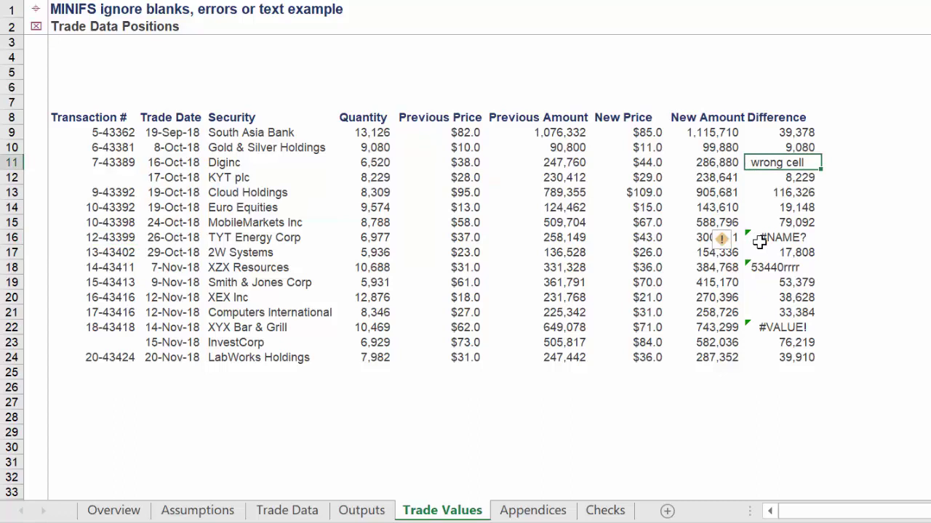
click(759, 240)
click(758, 253)
click(758, 267)
click(756, 327)
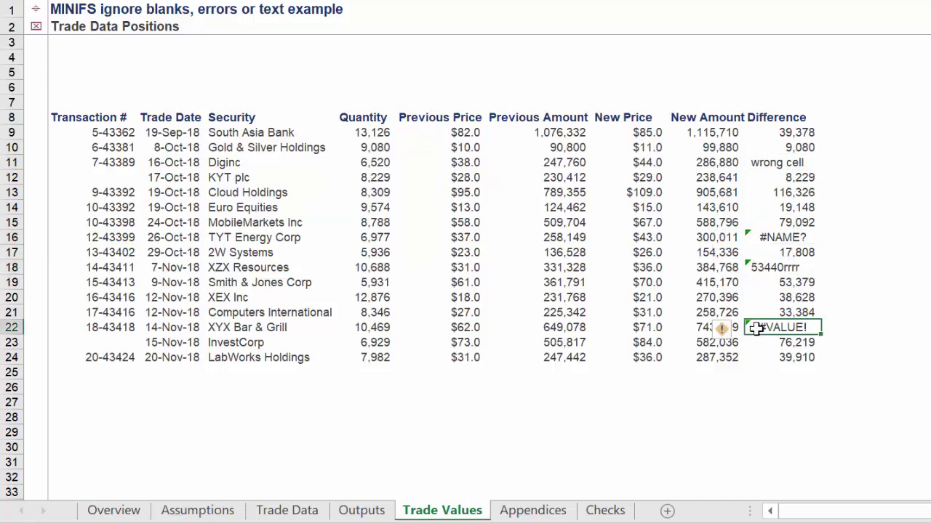
click(752, 61)
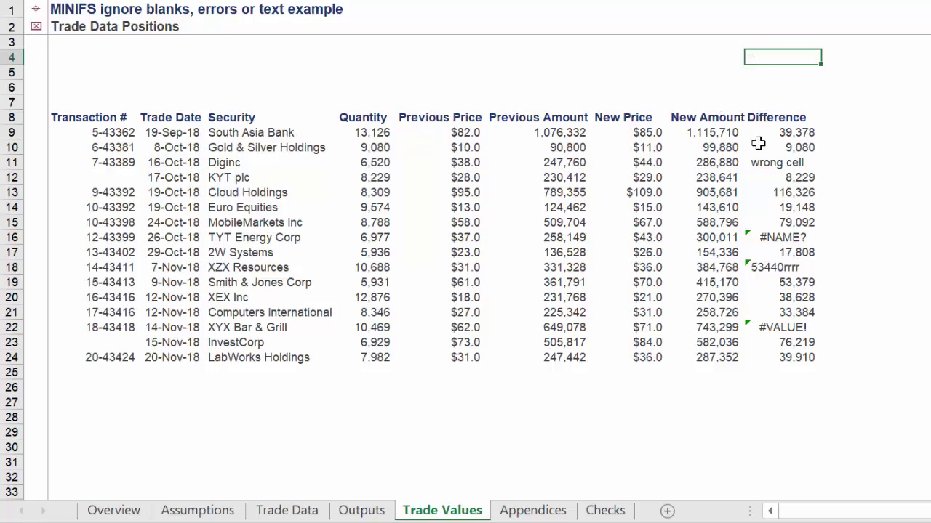
click(757, 144)
click(763, 182)
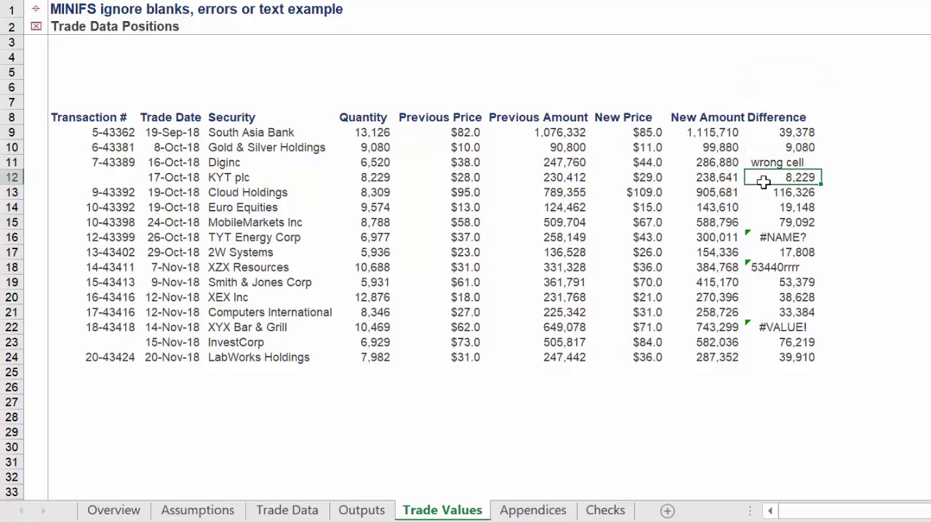
click(756, 145)
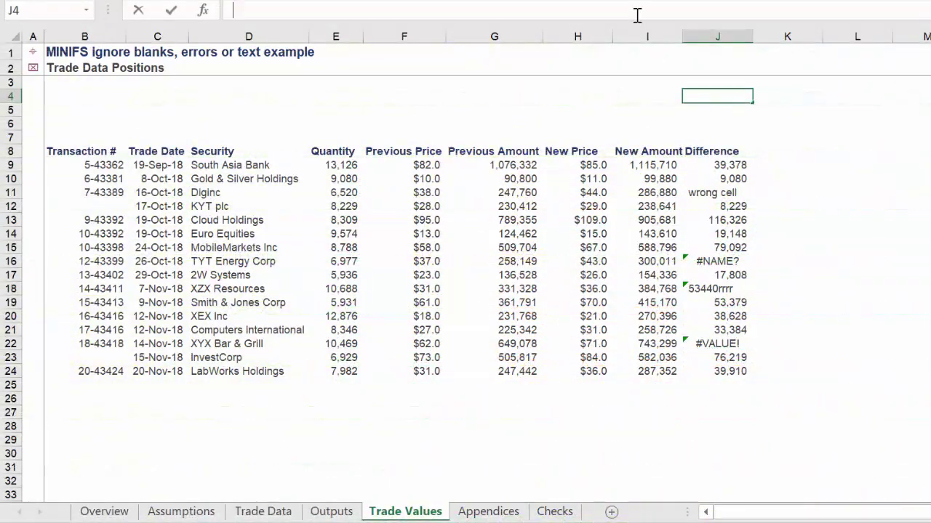
Start a MINIFS formula in cell J4 with the Difference values J9:$J$24 as the minimum range.
text(=MIN)
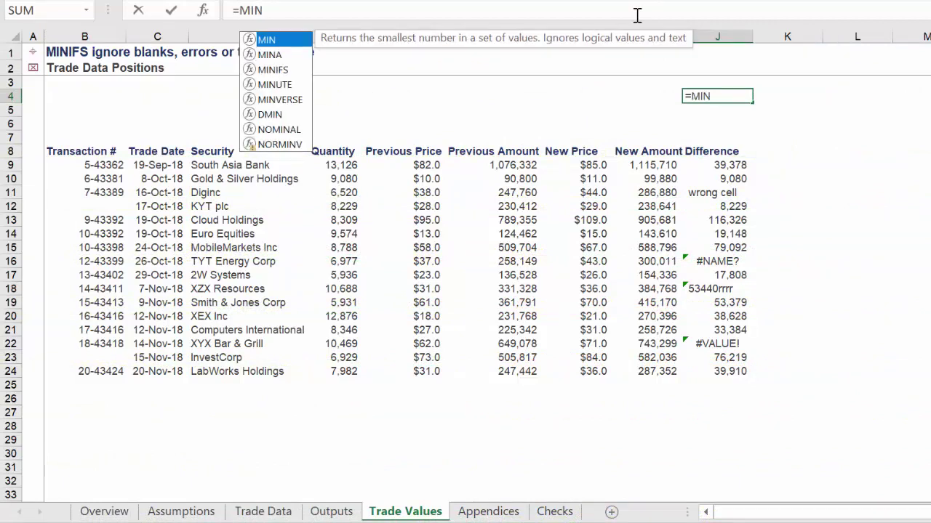
key(Down)
key(Down)
key(Tab)
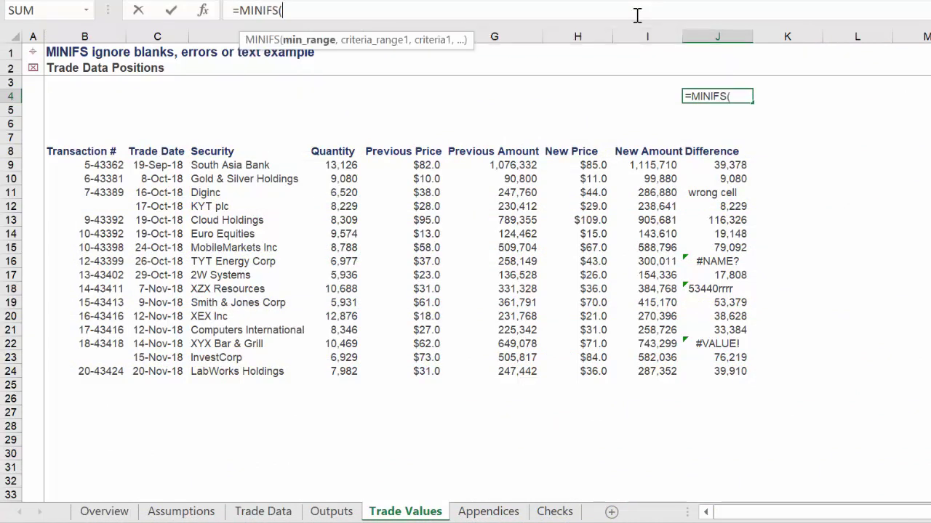
drag(697, 168, 696, 372)
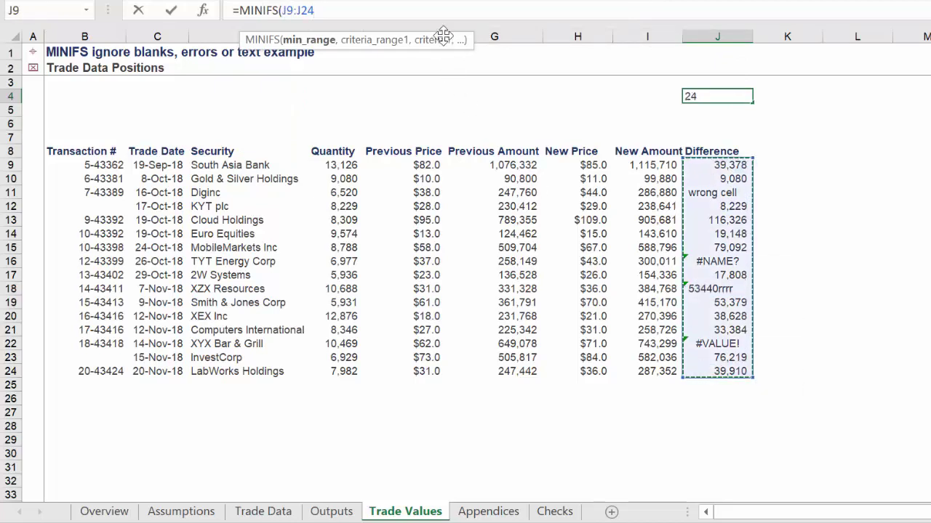
key(F4)
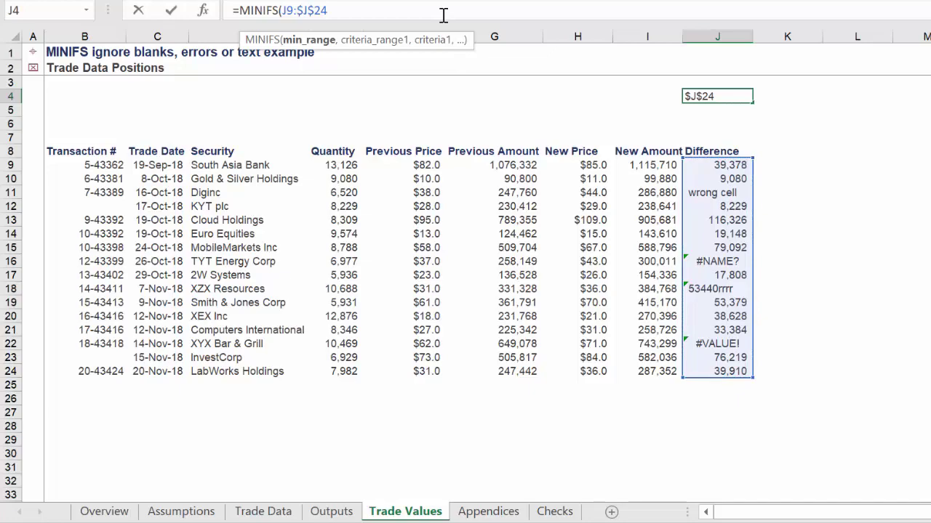
text(,)
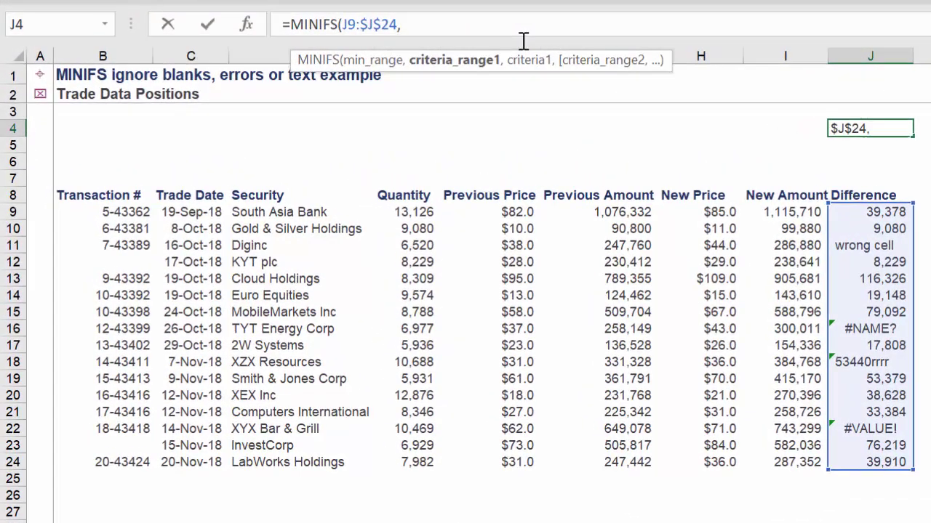
Add the Transaction # range $B$9:$B$24 to the formula as the first criteria range, with the not-blank criterion "<>".
drag(75, 213, 68, 465)
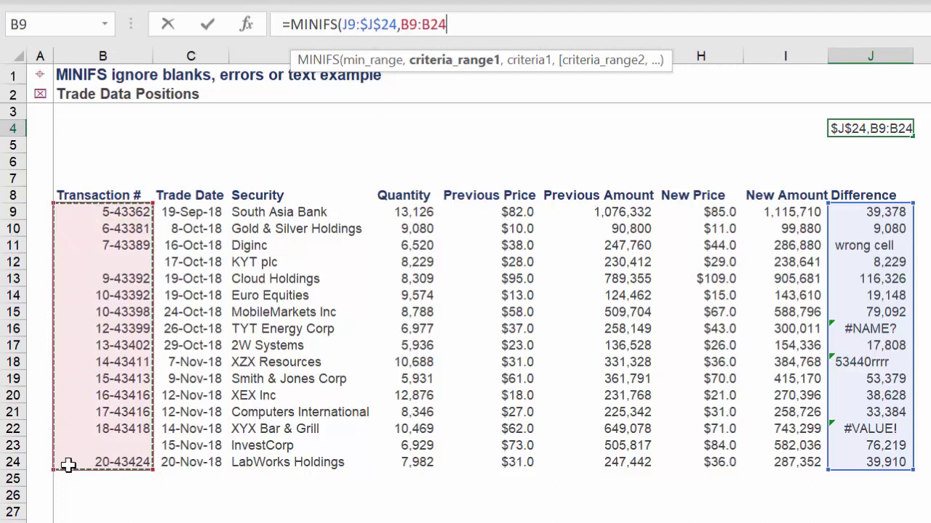
key(F4)
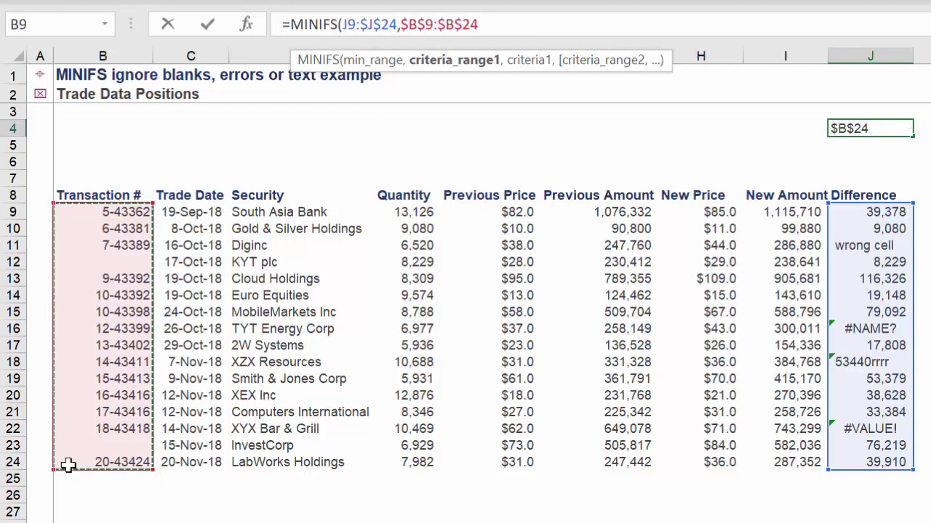
text(,)
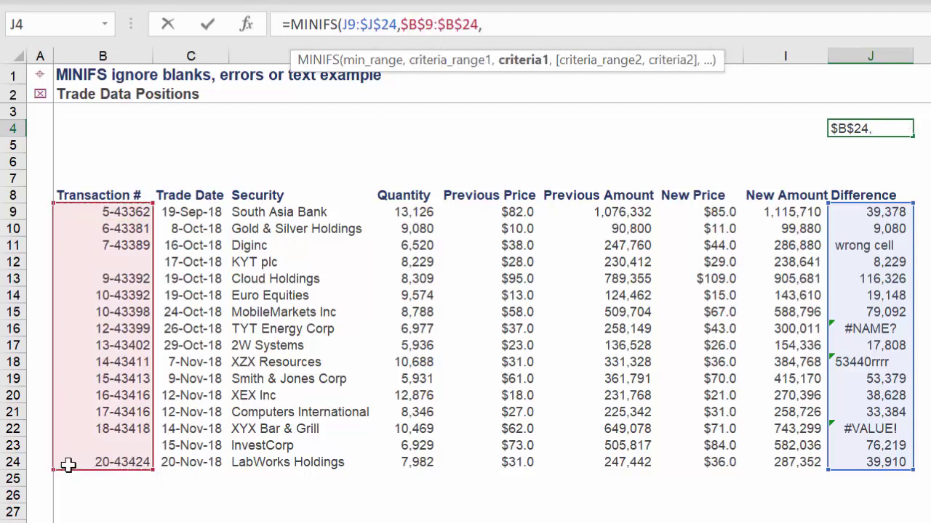
text("<>",)
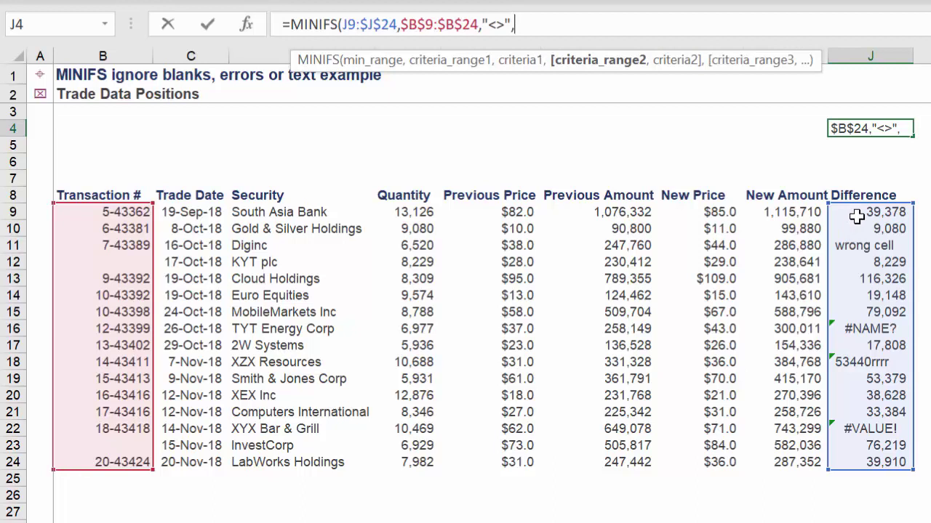
Add $J$9:$J$24 as the second criteria range with the criteria {">0","<0"} and complete the MINIFS formula in J4.
drag(857, 218, 858, 462)
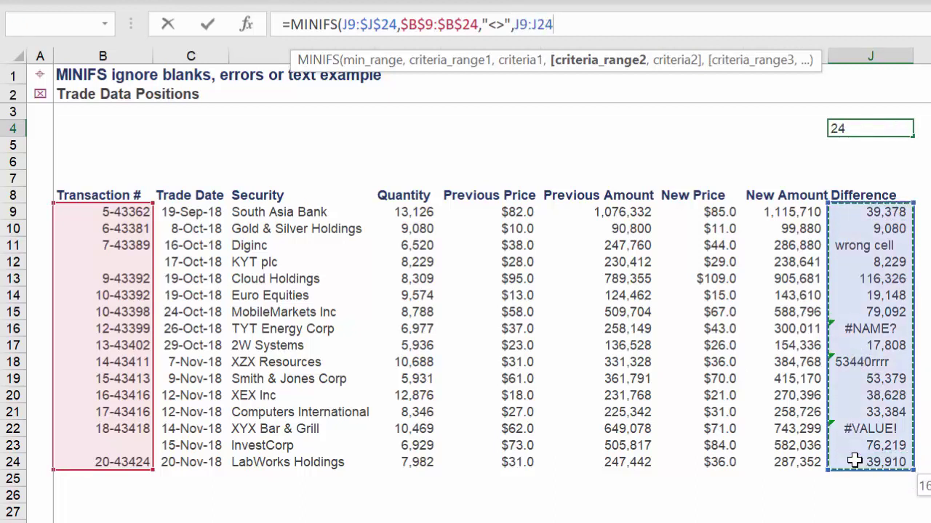
key(F4)
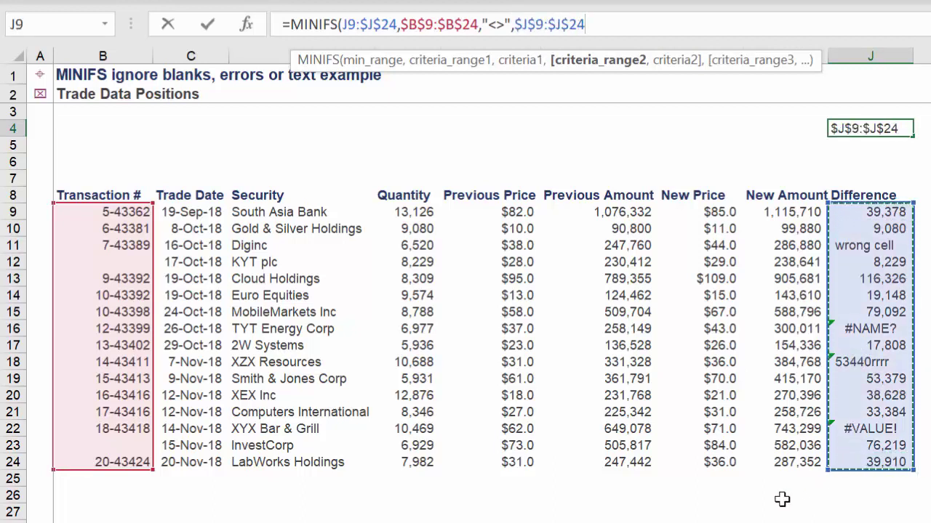
text(,)
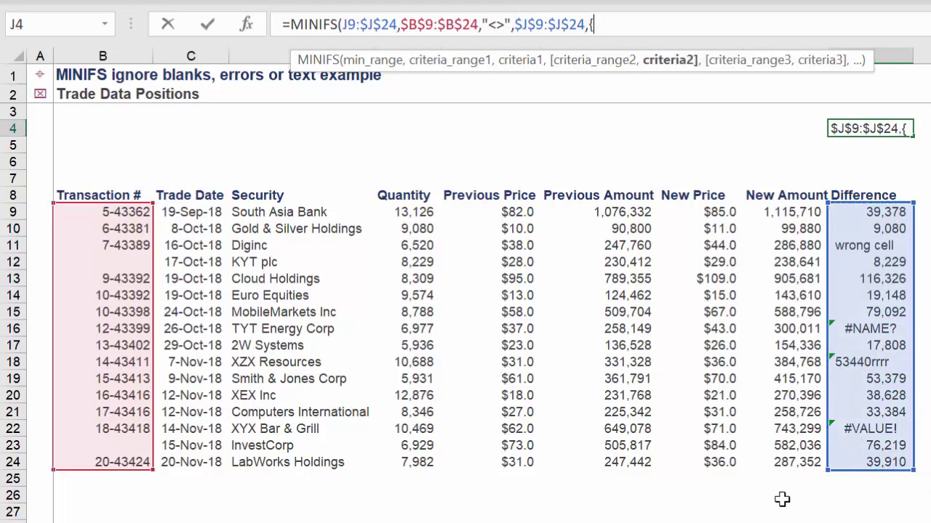
text({">0","<0)
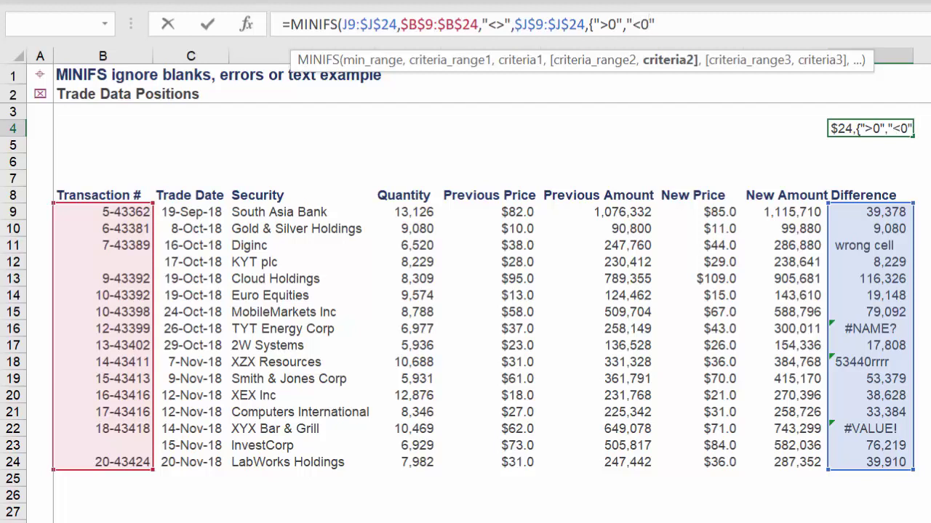
text())
key(Return)
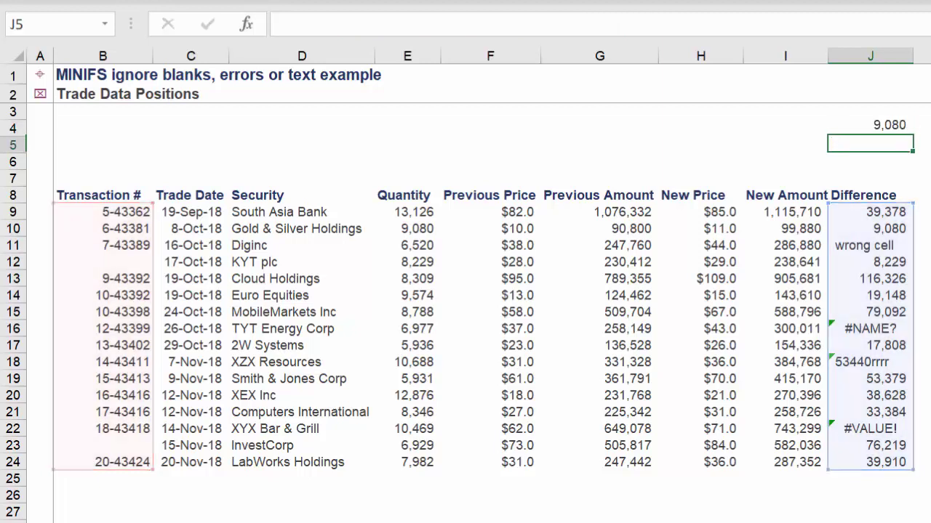
Label the first result by entering the text "MINIFS - v1" in cell H4.
key(Up)
key(Left)
key(Left)
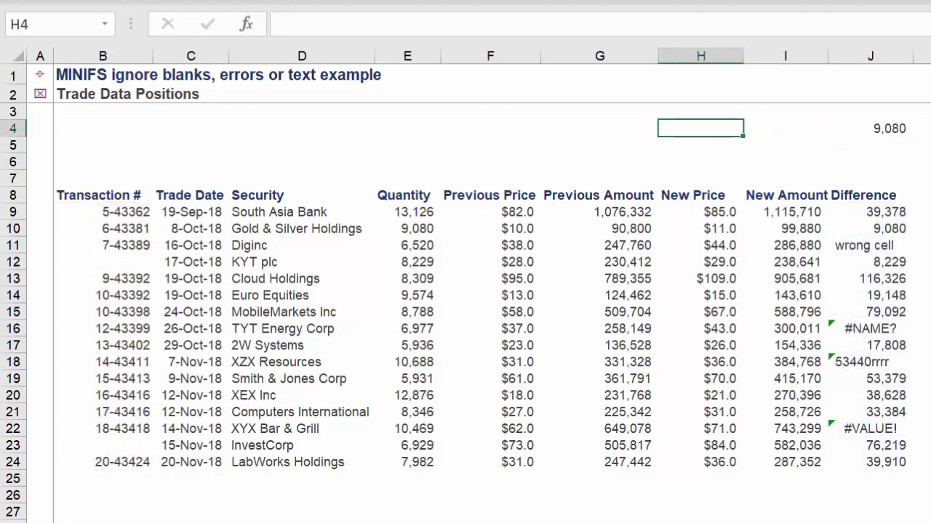
text('MIN)
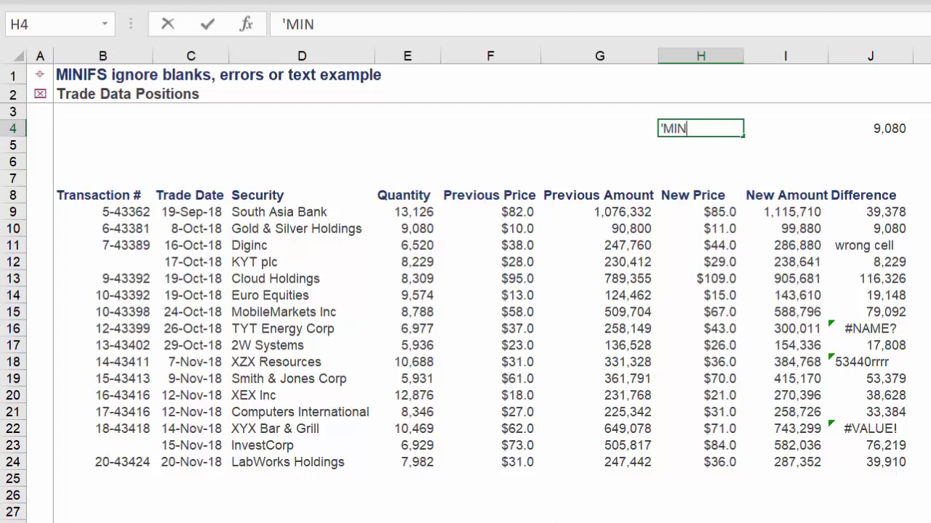
text(IFS - v1)
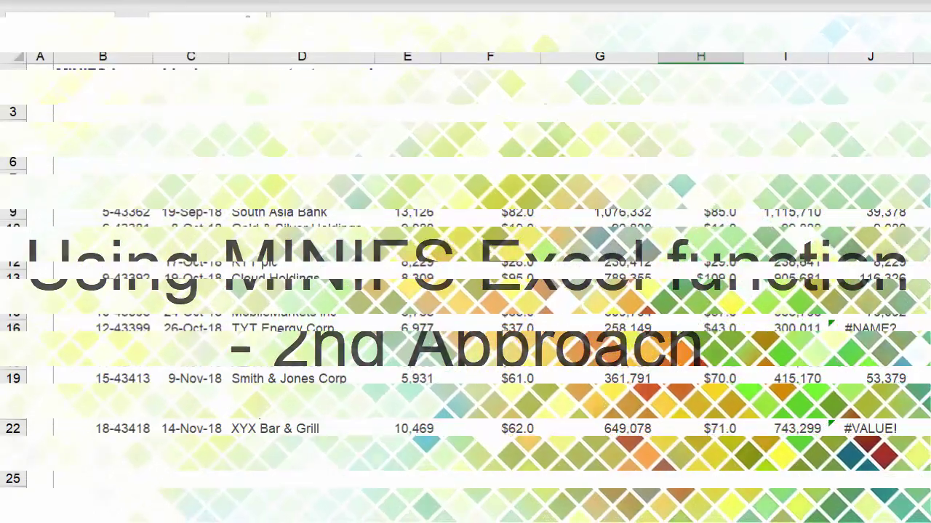
Enter the text label "MINIFS - v2" in cell H6 for the second approach.
click(700, 161)
text(')
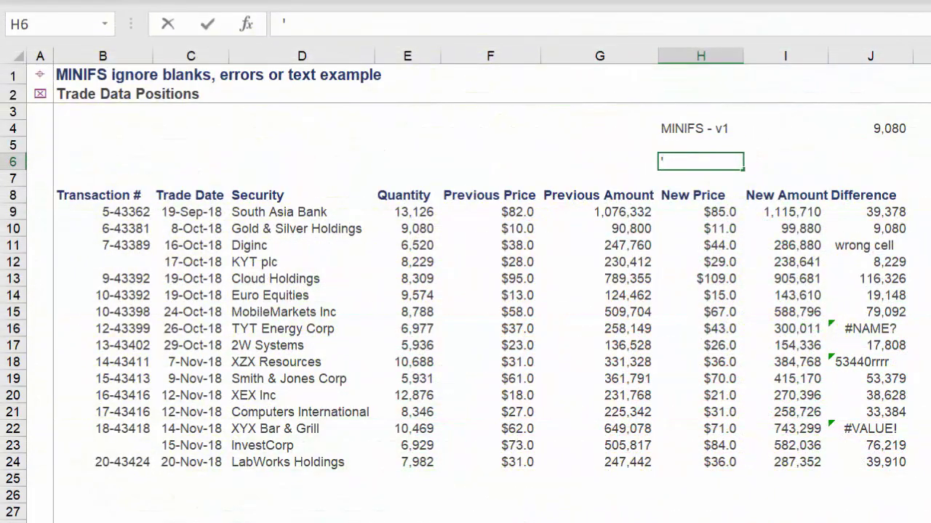
text(MINIFS -)
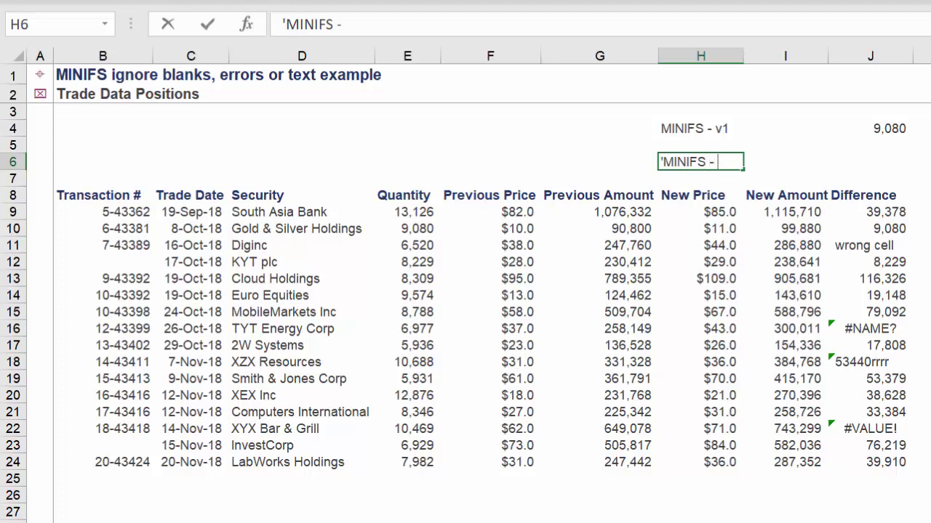
text( v2)
key(Return)
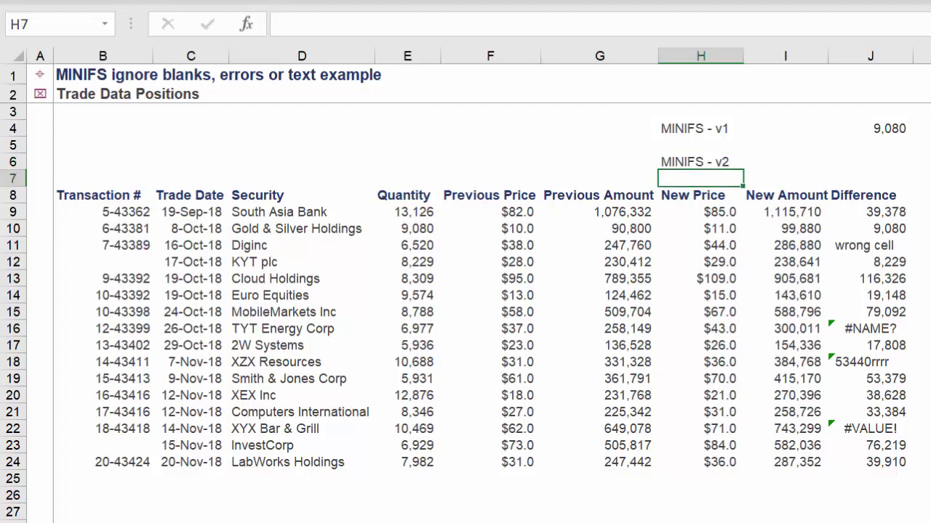
Review the MINIFS formula in cell J4 and its highlighted ranges without changing it.
click(786, 162)
click(871, 162)
click(870, 144)
click(870, 128)
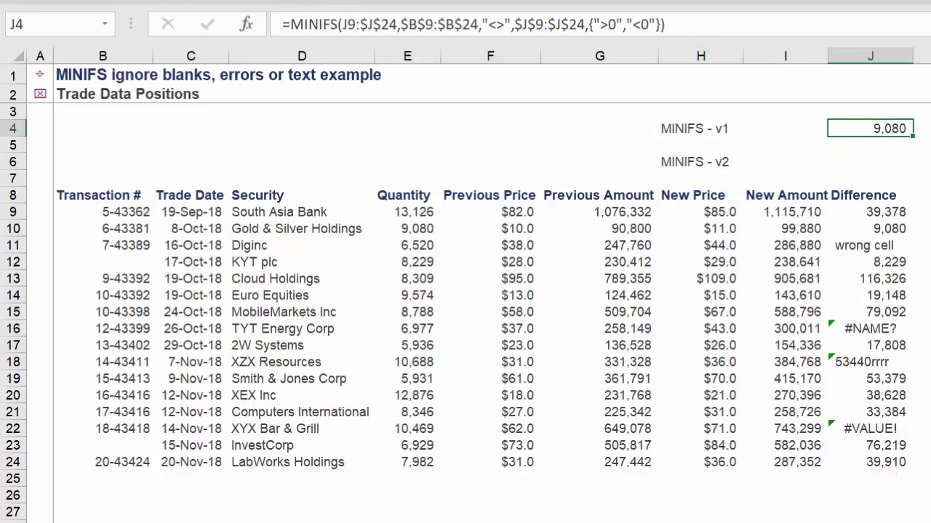
click(903, 16)
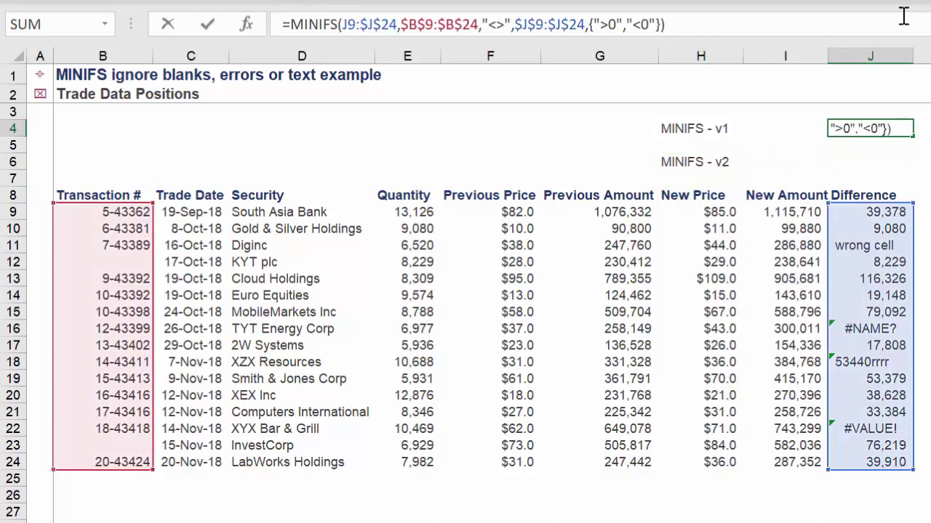
key(Escape)
Start a MINIFS formula in cell J6 with the absolute range $J$9:$J$24 as the minimum range.
key(Down)
key(Down)
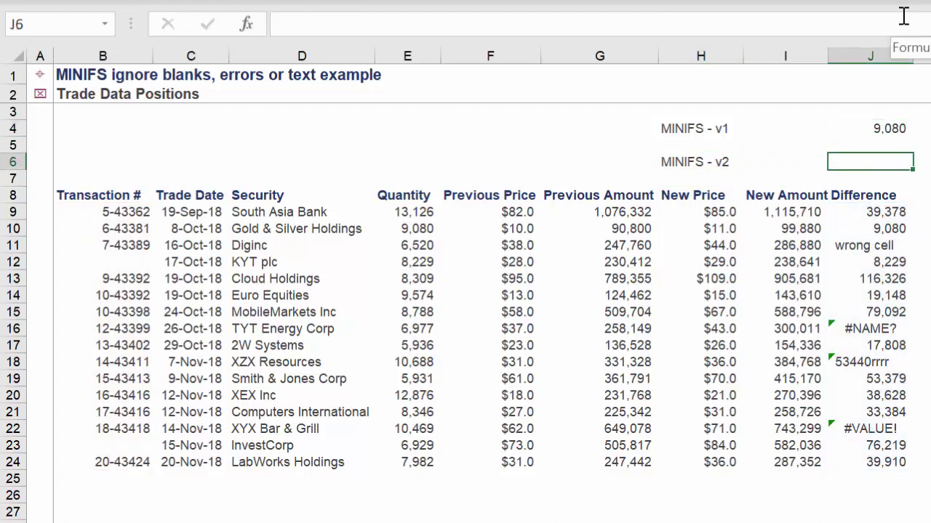
text(=min)
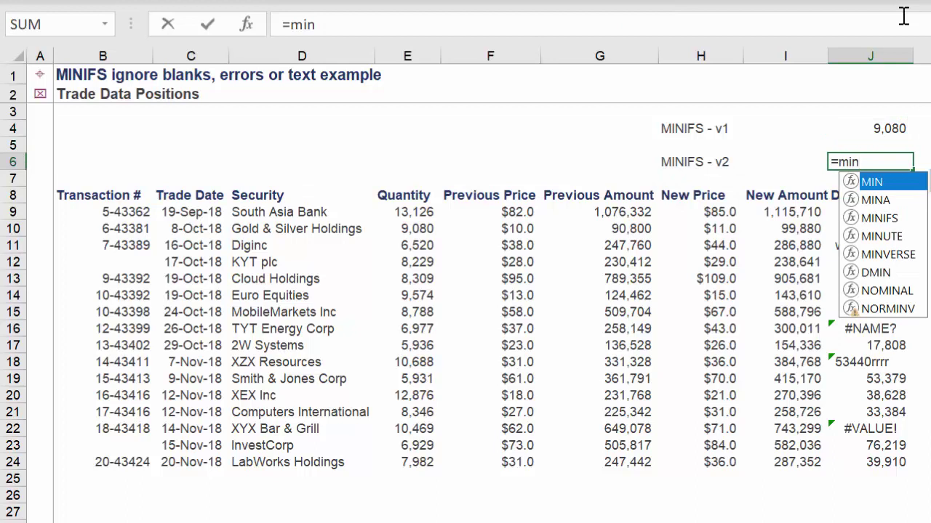
text(if)
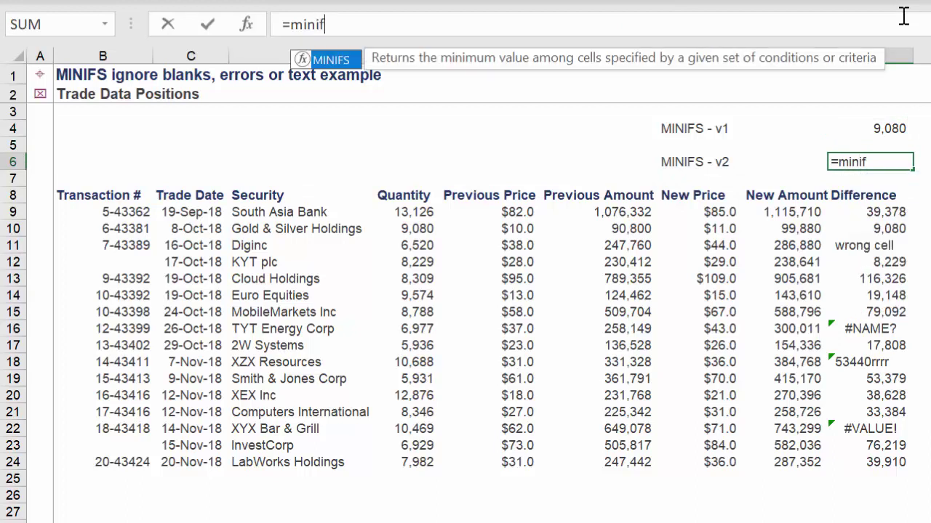
key(Tab)
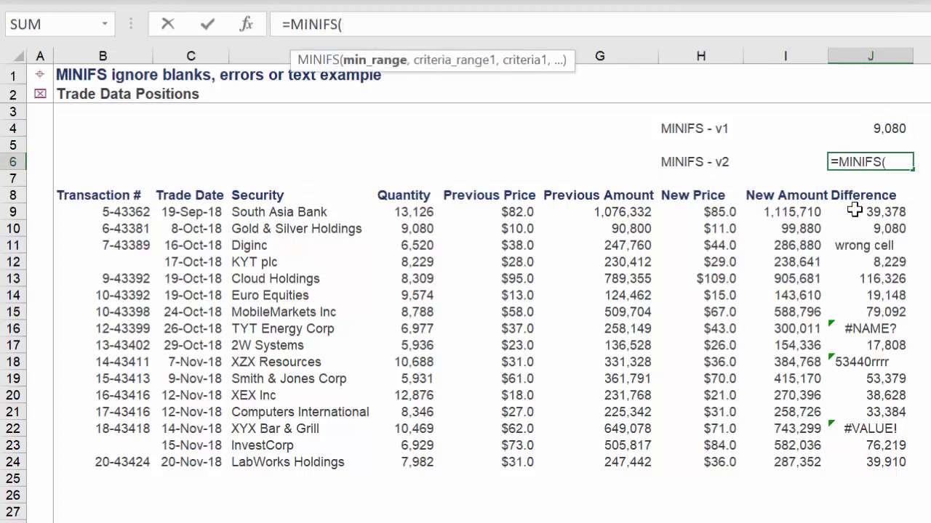
drag(854, 210, 867, 463)
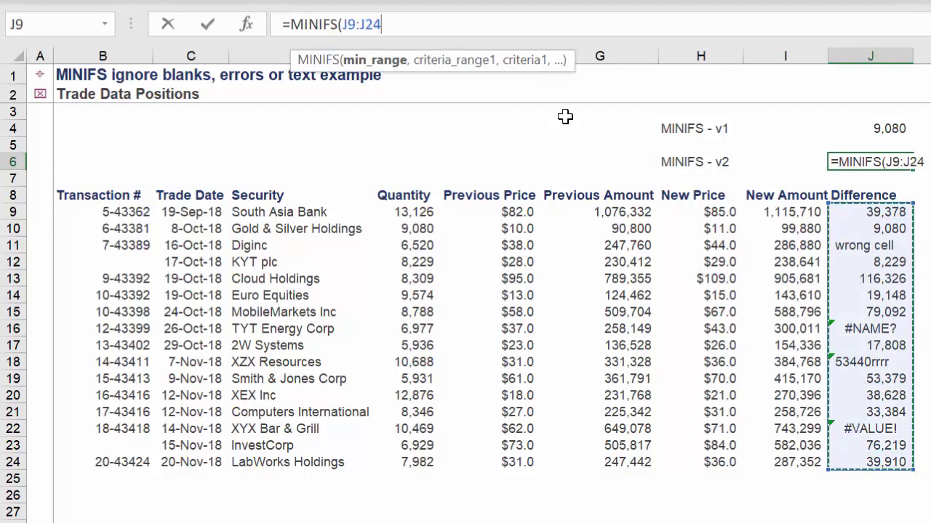
key(F4)
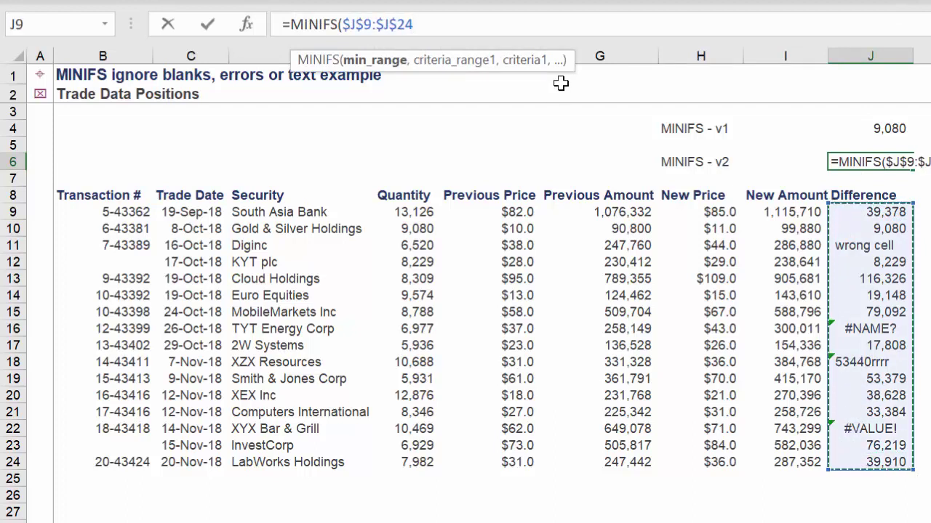
Add $B$9:$B$24 as the first criteria range with the criteria "<>" in the J6 formula.
text(,)
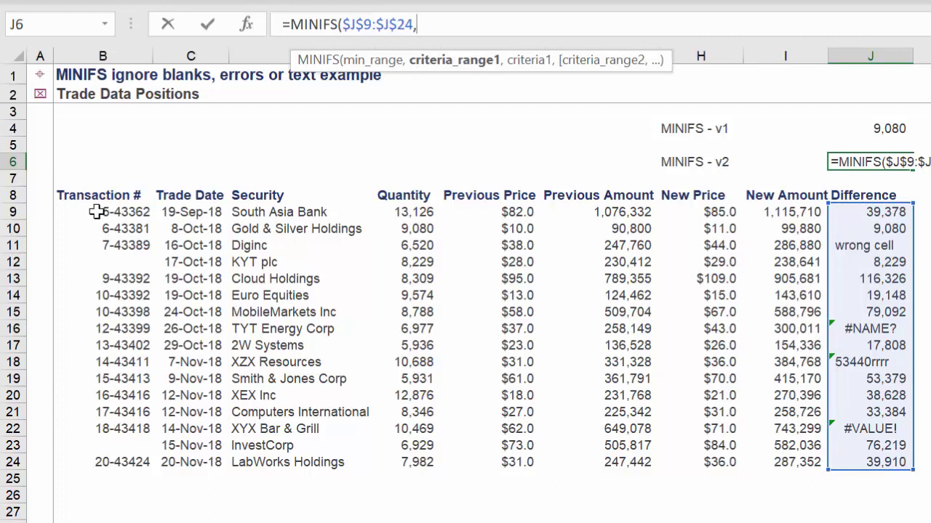
drag(96, 212, 95, 456)
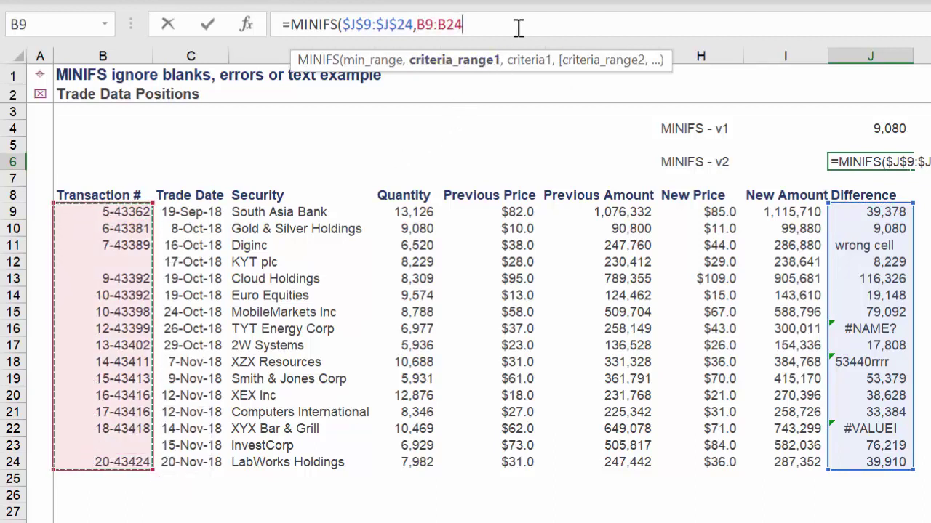
key(F4)
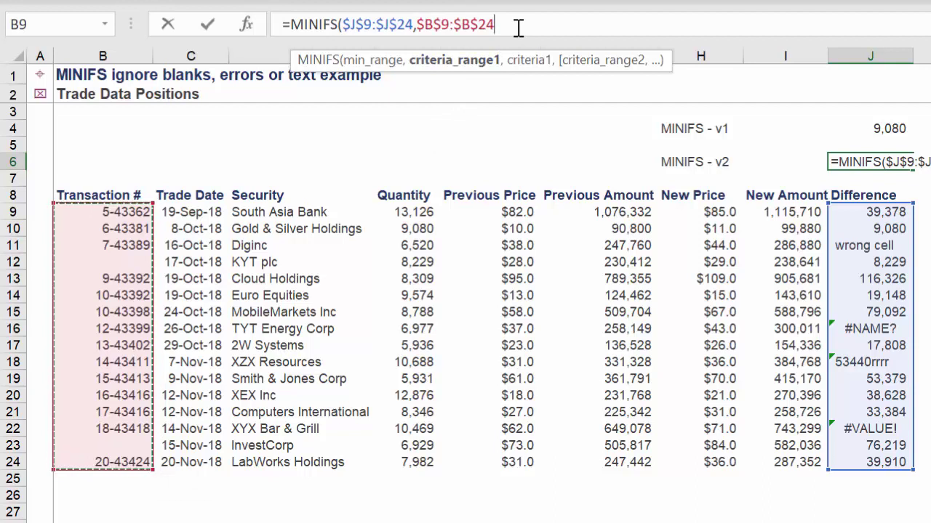
text(,"<>")
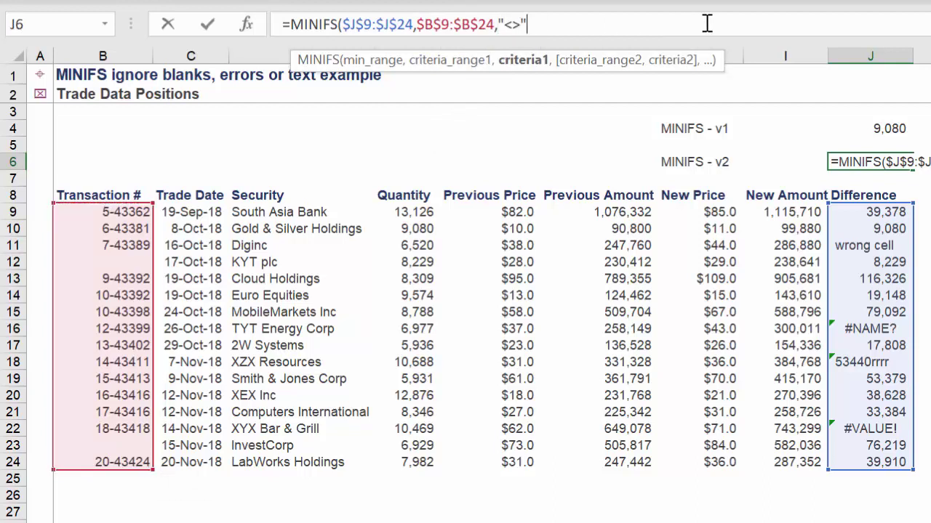
Add $J$9:$J$24 as the second criteria range with the criteria "<"&99^99 and complete the MINIFS formula in J6.
text(,)
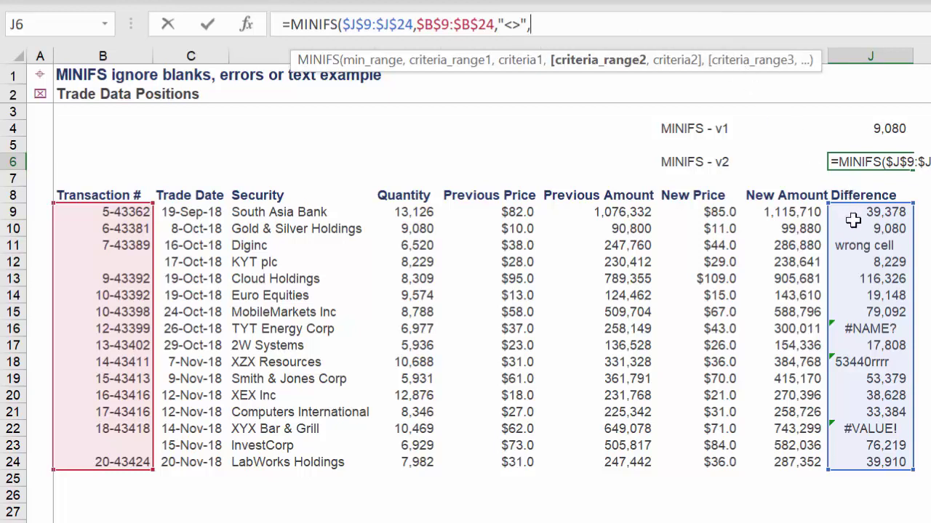
drag(852, 211, 848, 364)
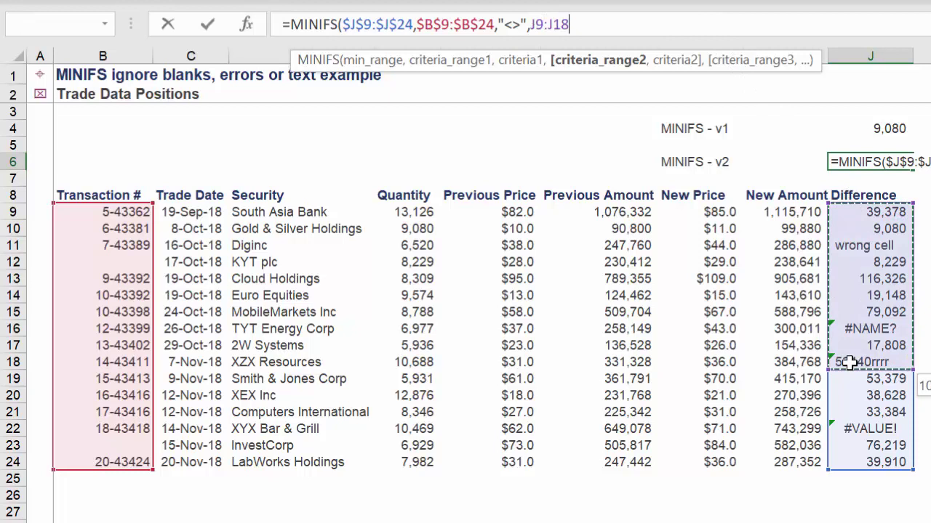
drag(870, 440, 871, 460)
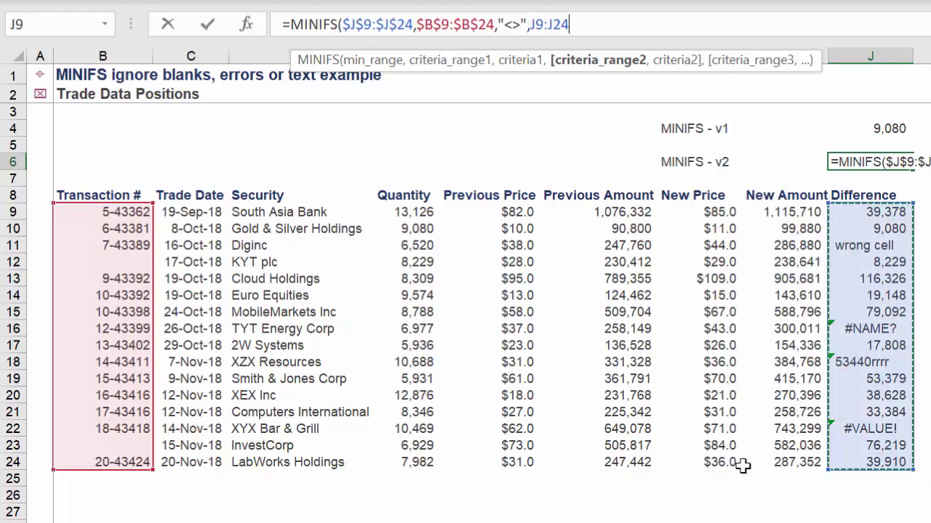
key(F4)
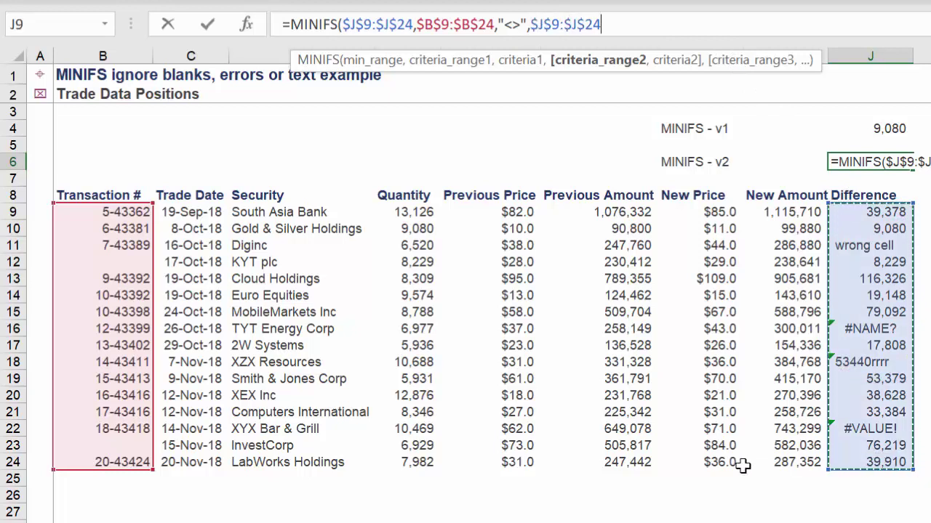
text(,"<"&99^99)
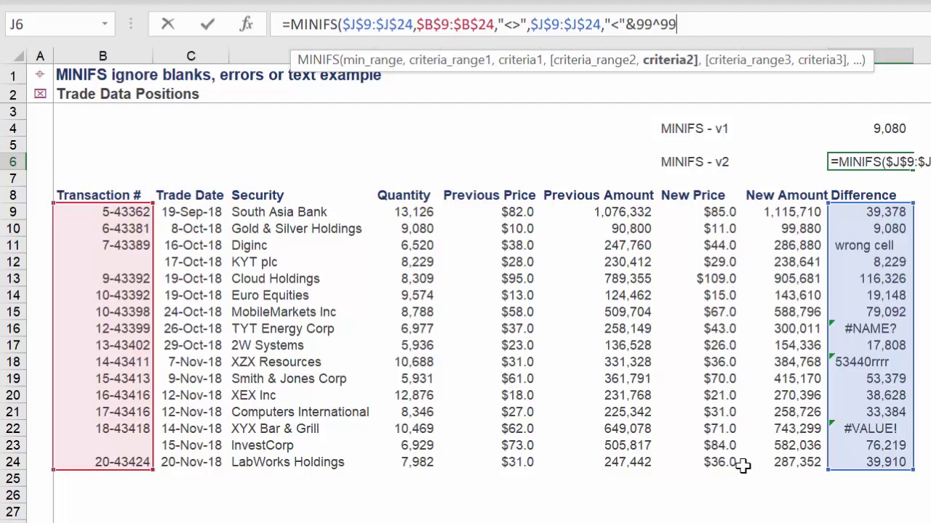
text())
key(Return)
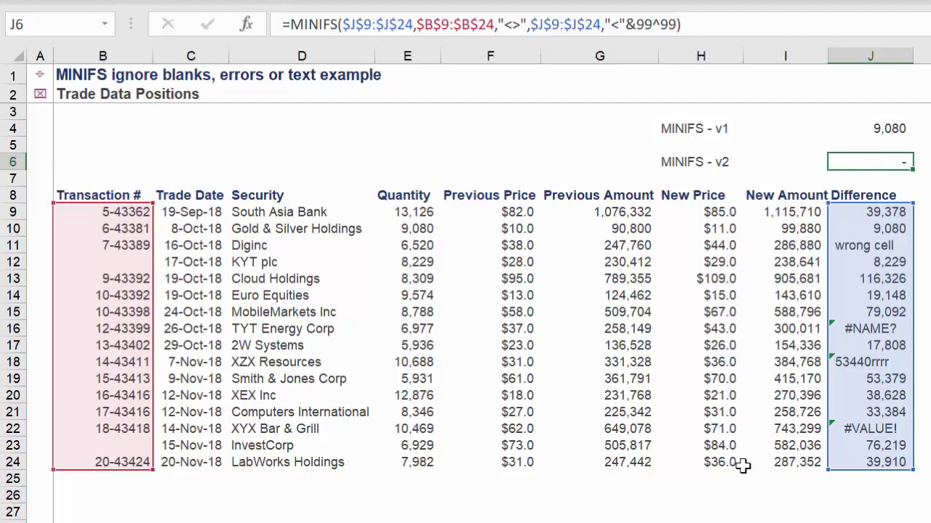
Check the MINIFS results against the Difference values in J9:J24 and the blank transaction number in row 12.
click(851, 276)
click(849, 263)
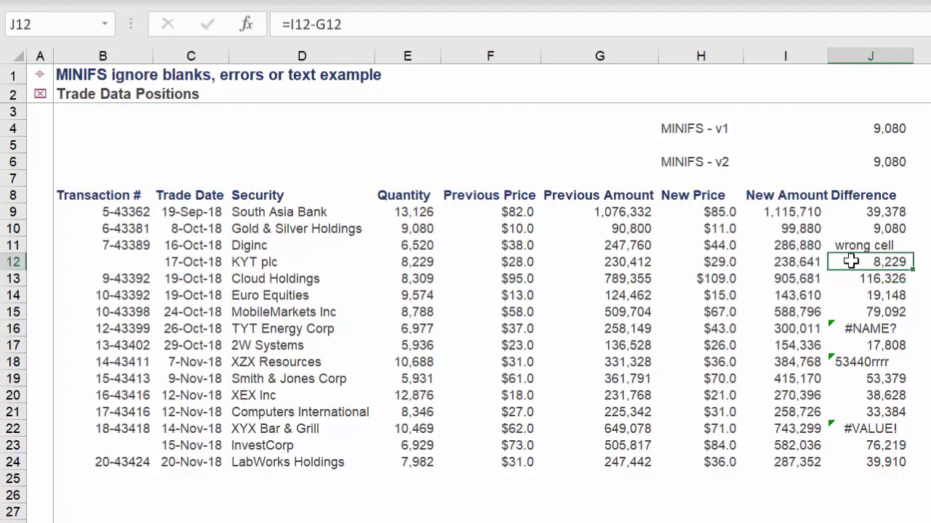
click(128, 262)
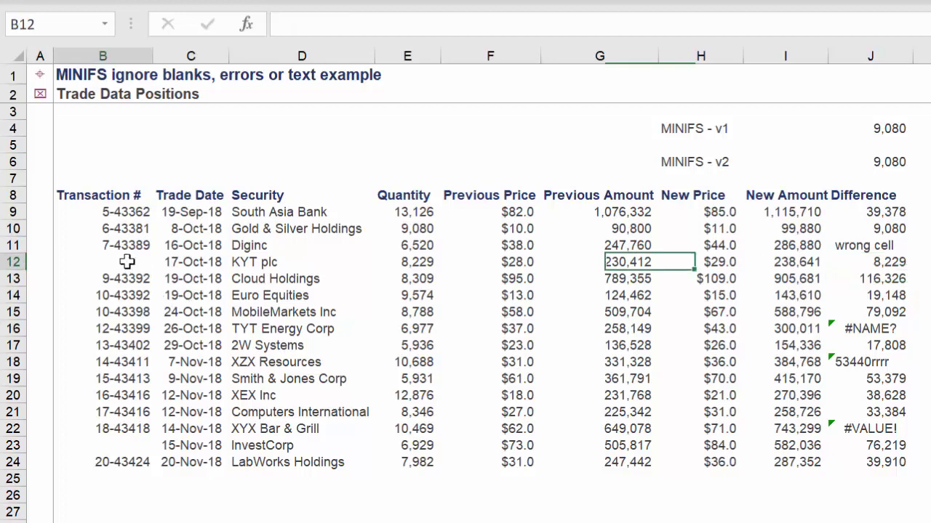
click(870, 230)
drag(865, 210, 871, 462)
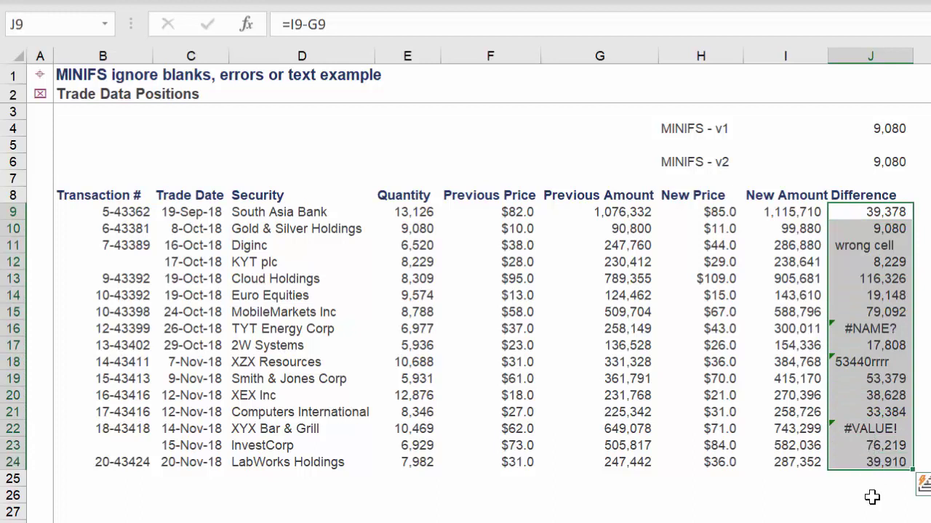
click(871, 127)
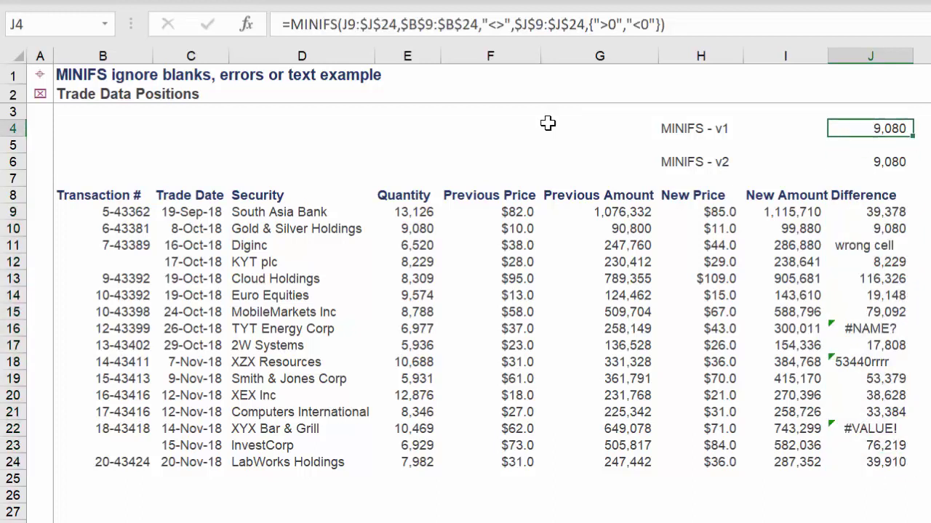
Show the J4 formula as text in cell B4 with a FORMULATEXT function referencing J4.
click(87, 130)
text(=form)
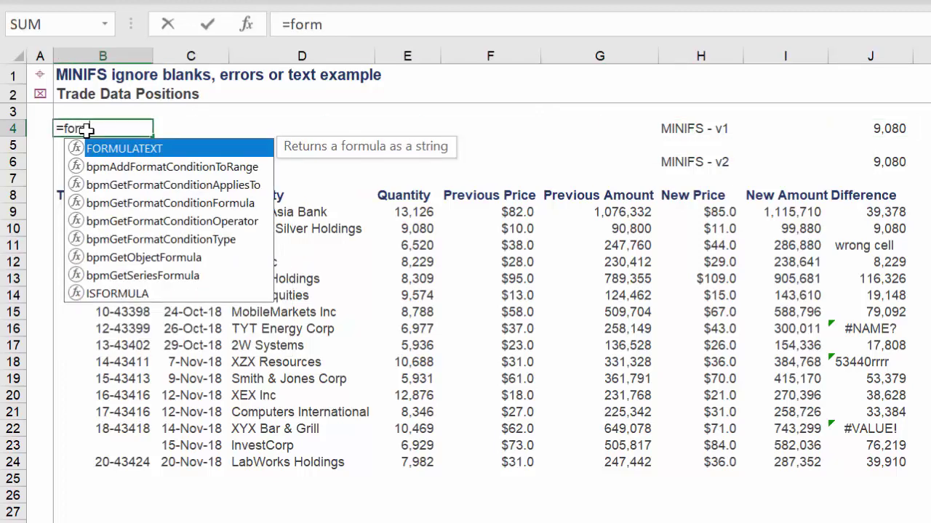
text(u)
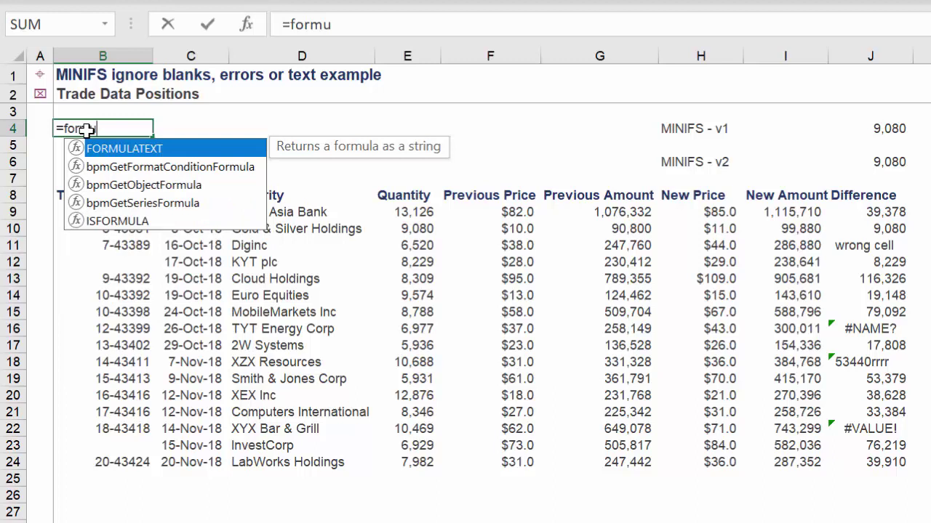
key(Tab)
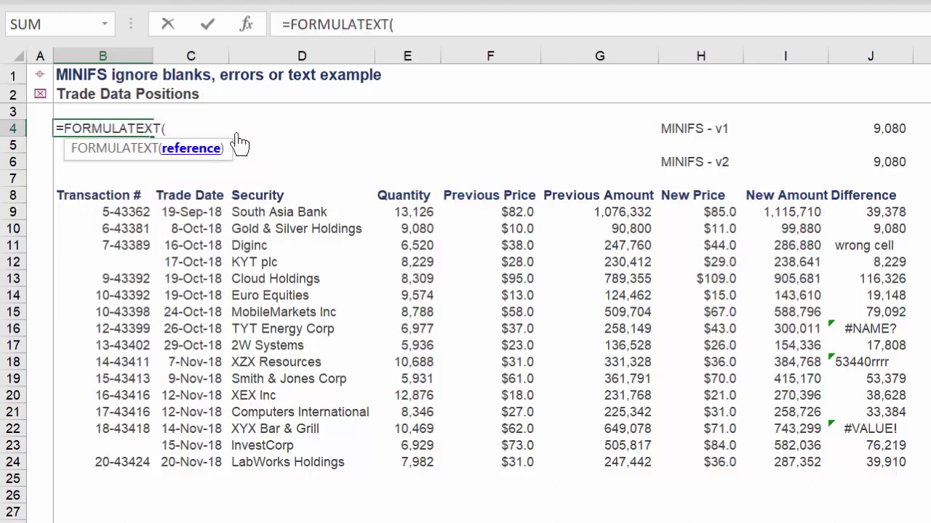
click(858, 126)
key(Return)
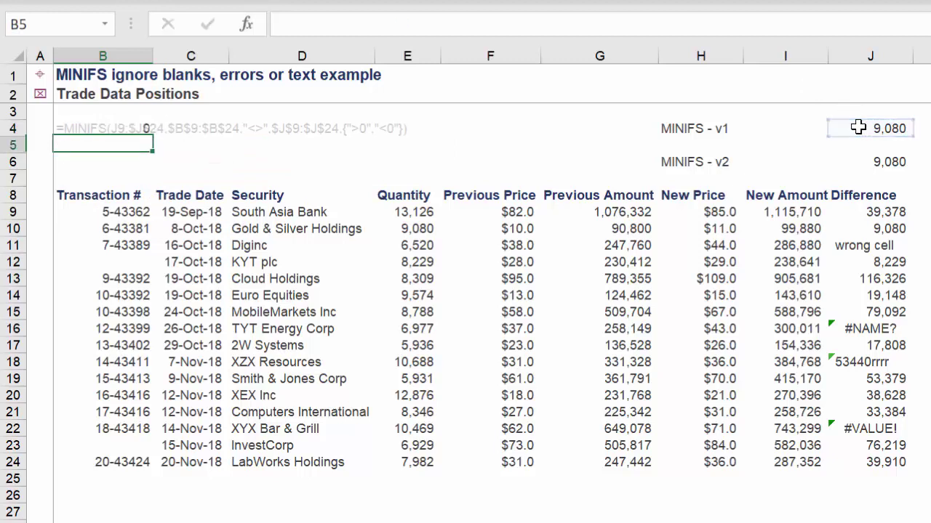
Copy the FORMULATEXT formula from B4 to B6 to show the second MINIFS formula as text.
key(Up)
key(ctrl+c)
key(Down)
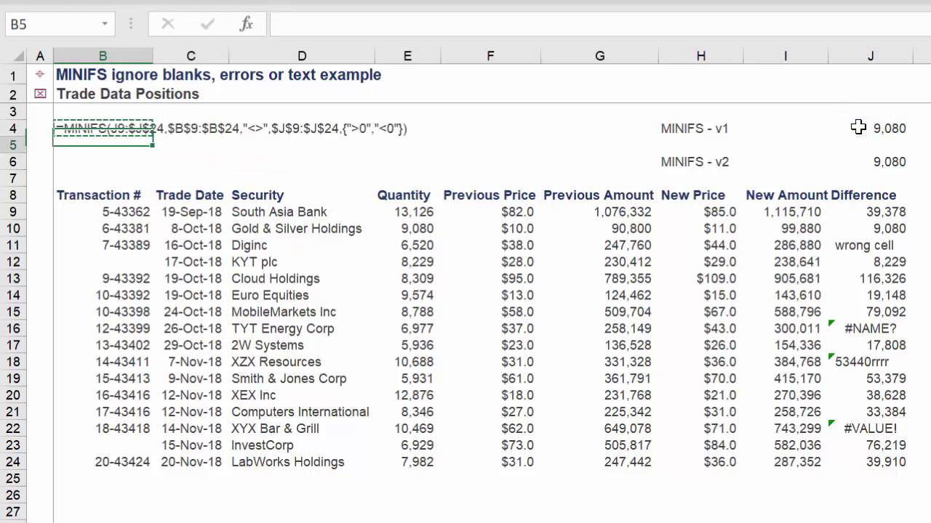
key(Down)
key(ctrl+v)
Review the MINIFS formulas in cells J4 and J6 without changing them.
click(858, 128)
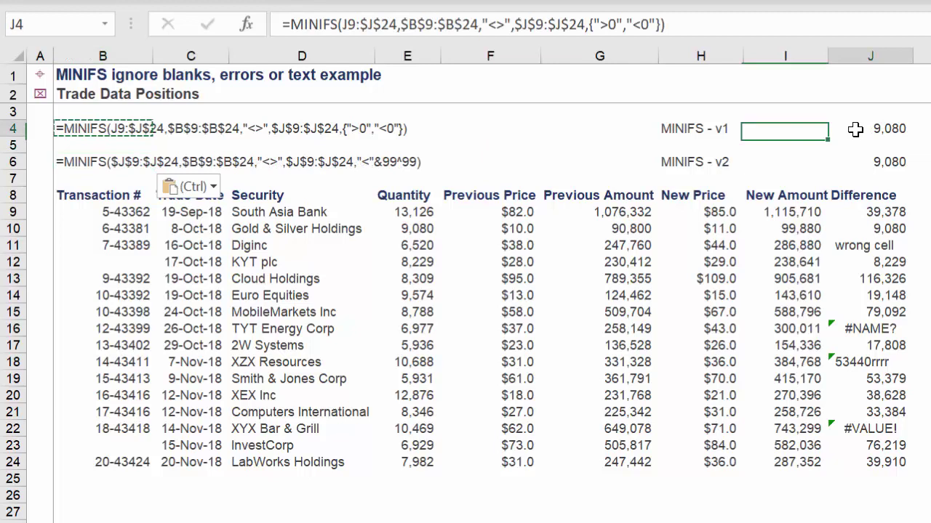
click(841, 26)
key(Escape)
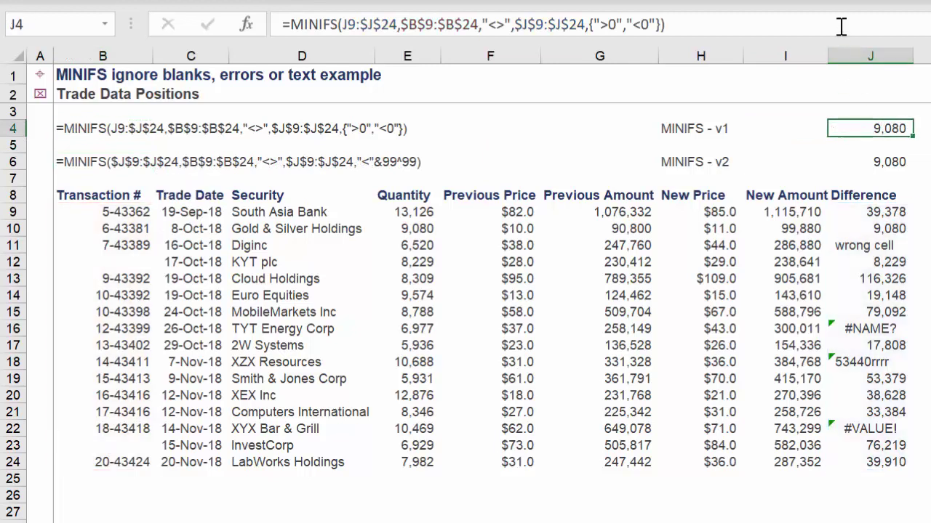
click(872, 166)
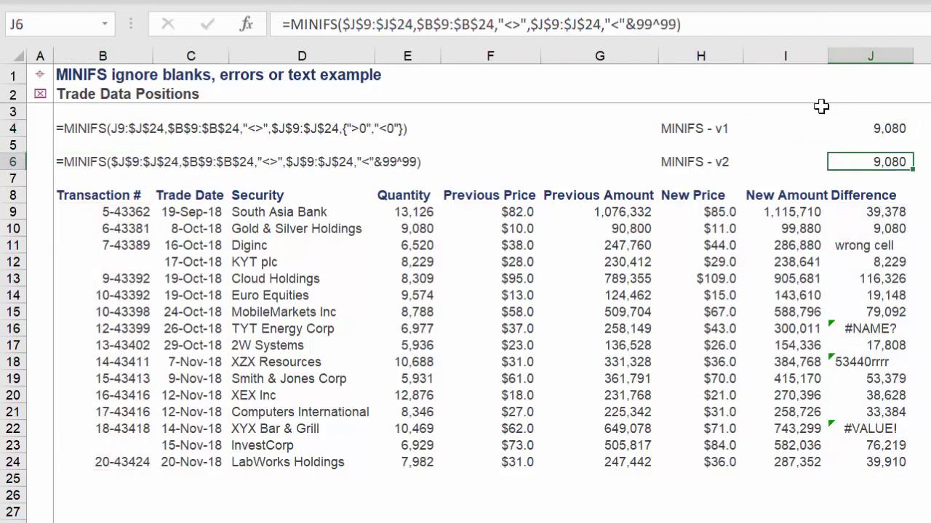
click(773, 29)
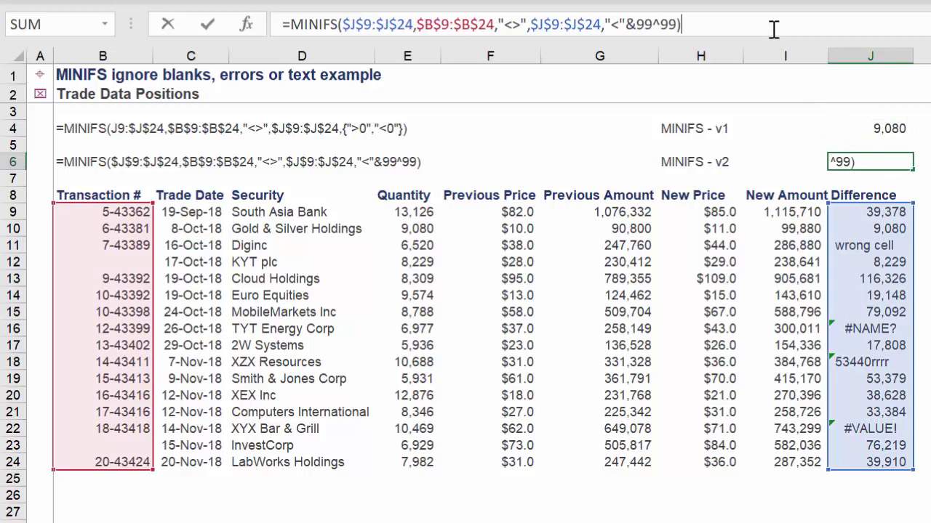
key(Escape)
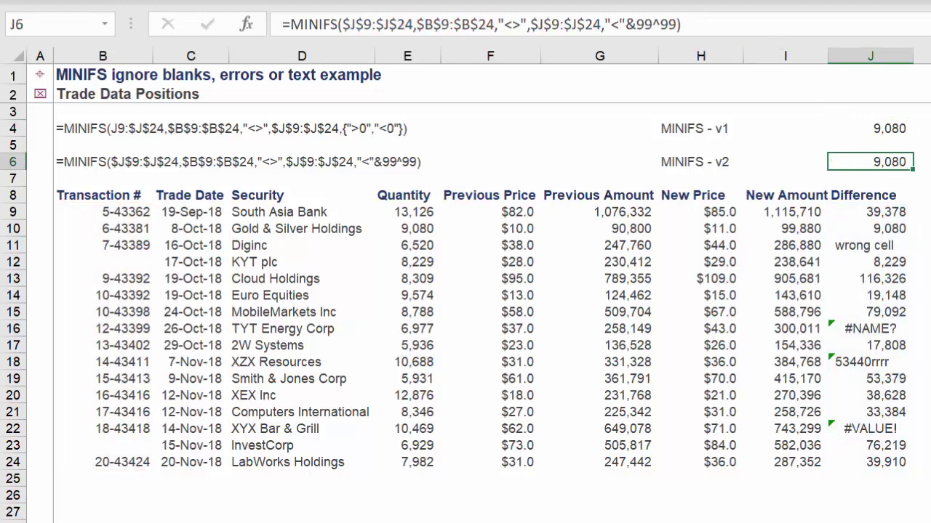